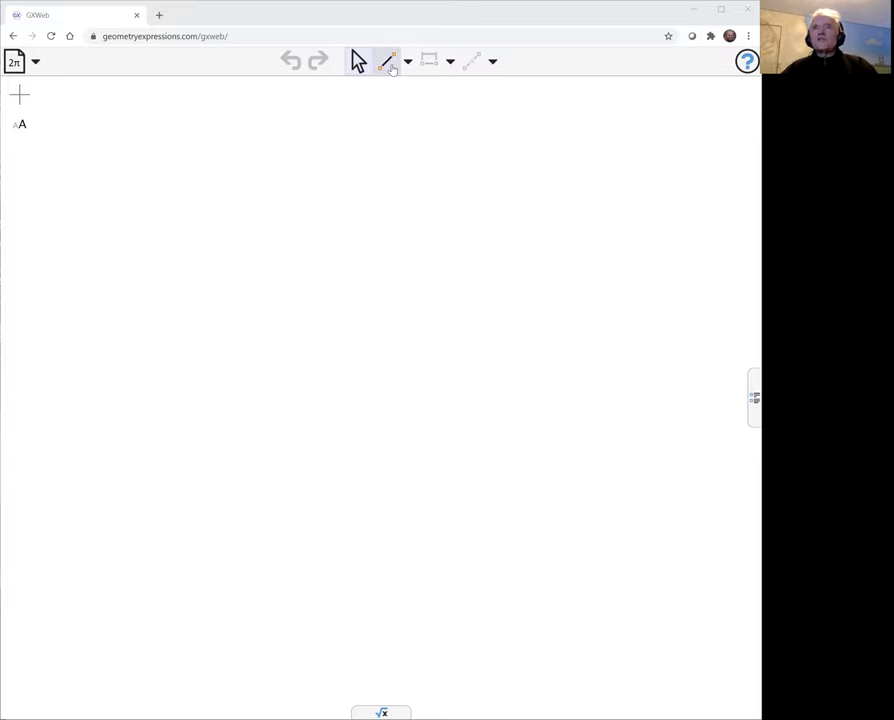
Step: Draw triangle ABC with the segment tool and drag vertex B up toward the top centre
click(390, 63)
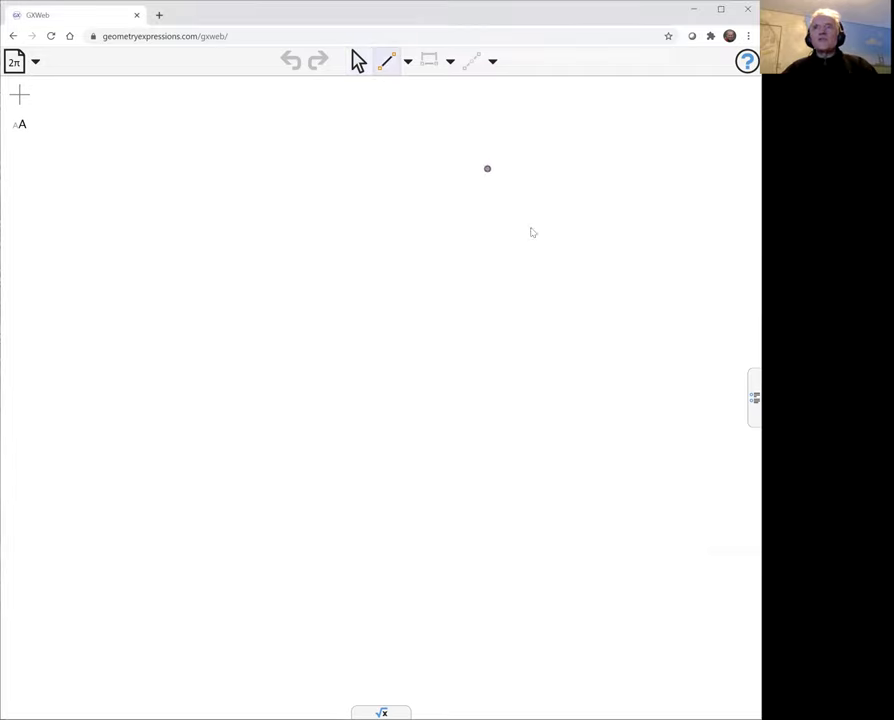
mouse_move(138, 462)
mouse_down()
mouse_move(254, 366)
mouse_move(389, 175)
mouse_move(554, 406)
mouse_move(514, 486)
mouse_move(521, 531)
mouse_move(139, 463)
mouse_up()
click(360, 61)
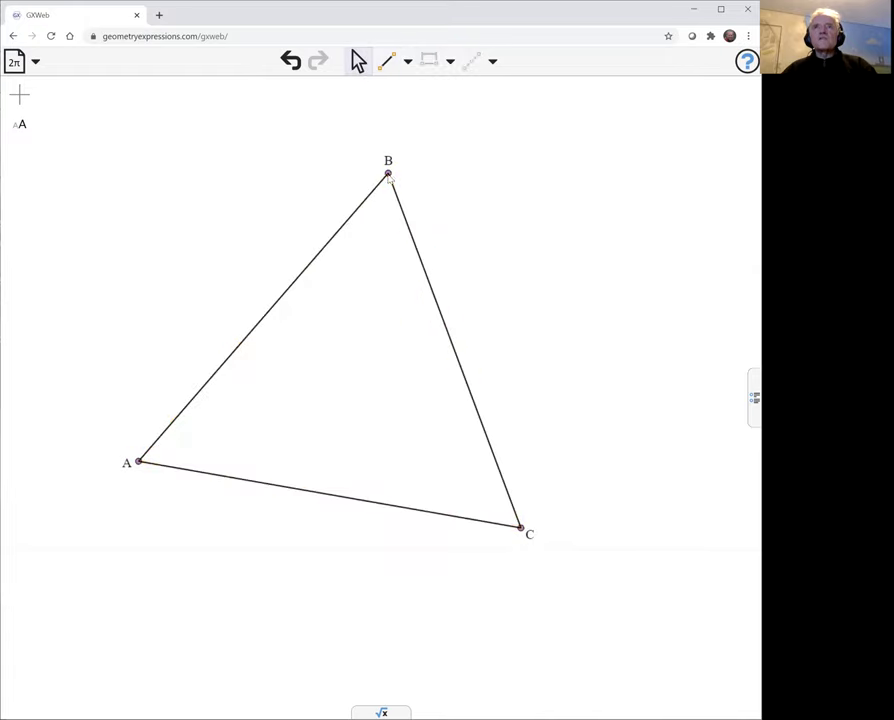
drag(388, 176, 328, 162)
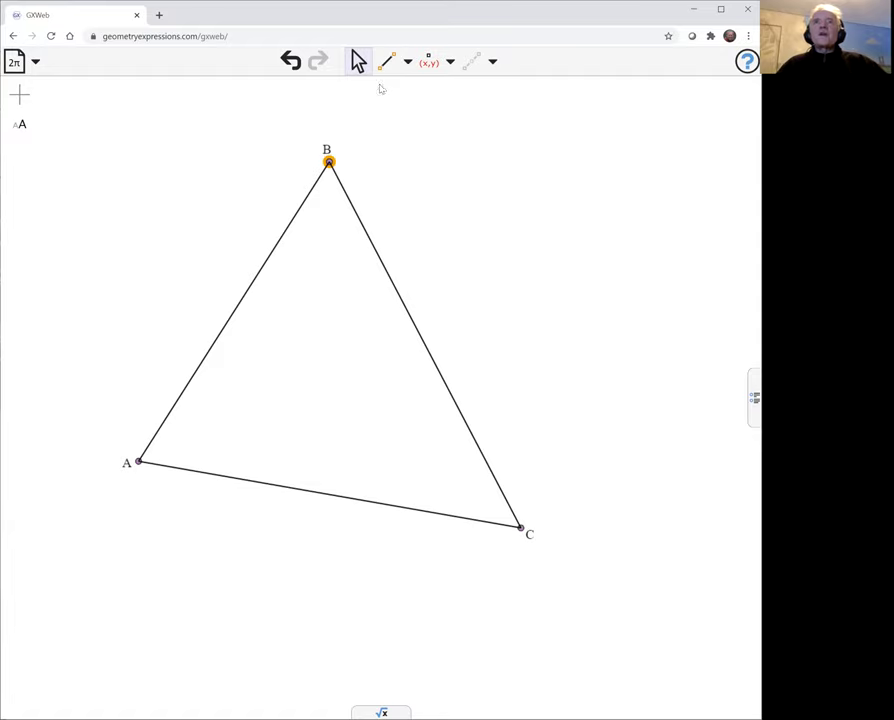
Step: Add length constraints labelled a, b and c to sides BC, AC and AB
click(358, 62)
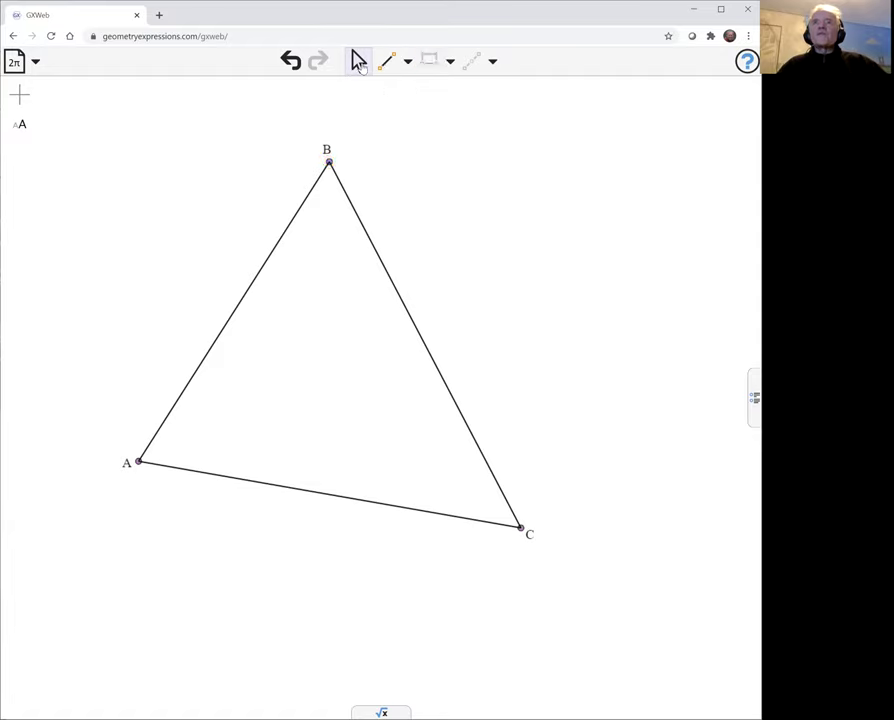
click(397, 292)
click(429, 61)
click(576, 182)
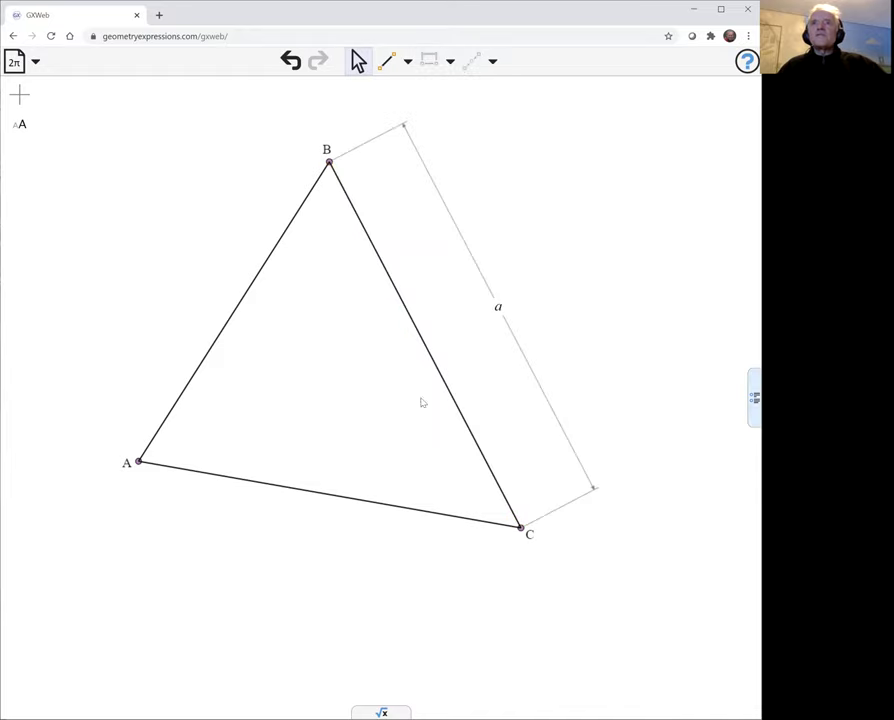
click(353, 502)
click(429, 61)
click(550, 158)
click(272, 260)
click(428, 62)
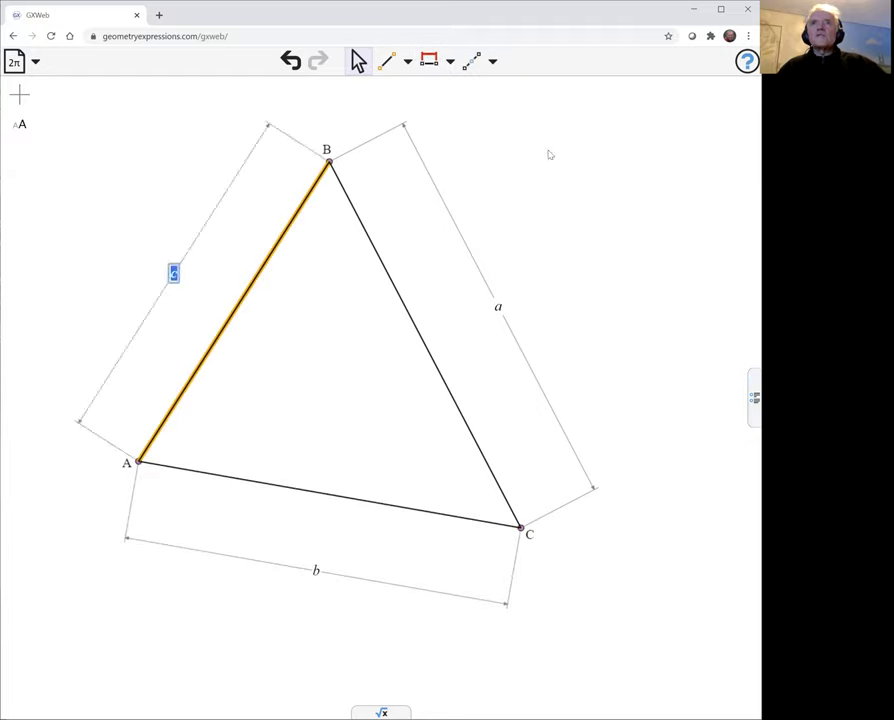
click(586, 198)
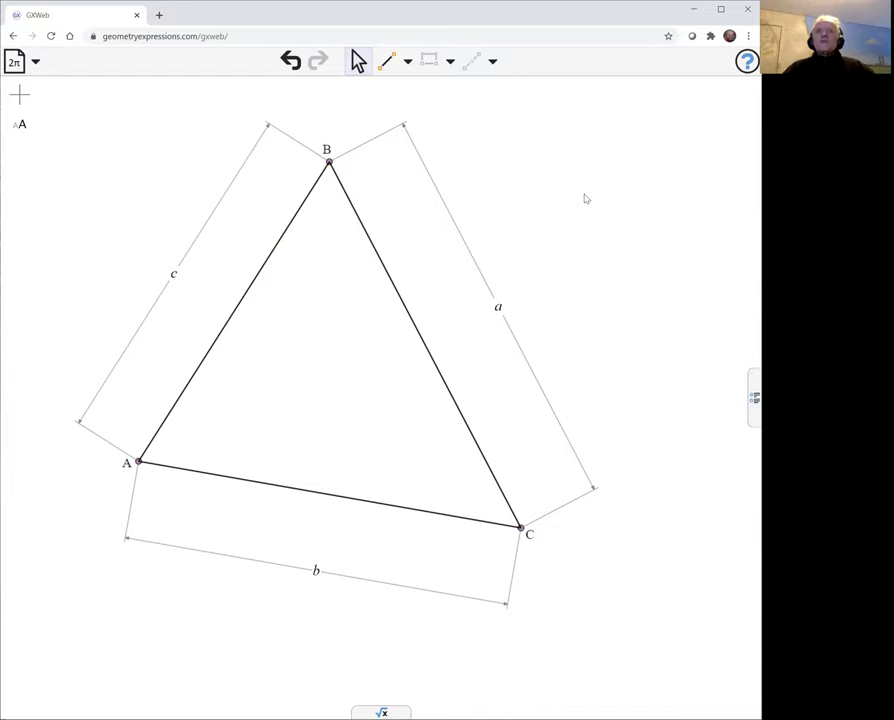
Step: Construct midpoint D of side BC and draw segment AD from vertex A
click(412, 320)
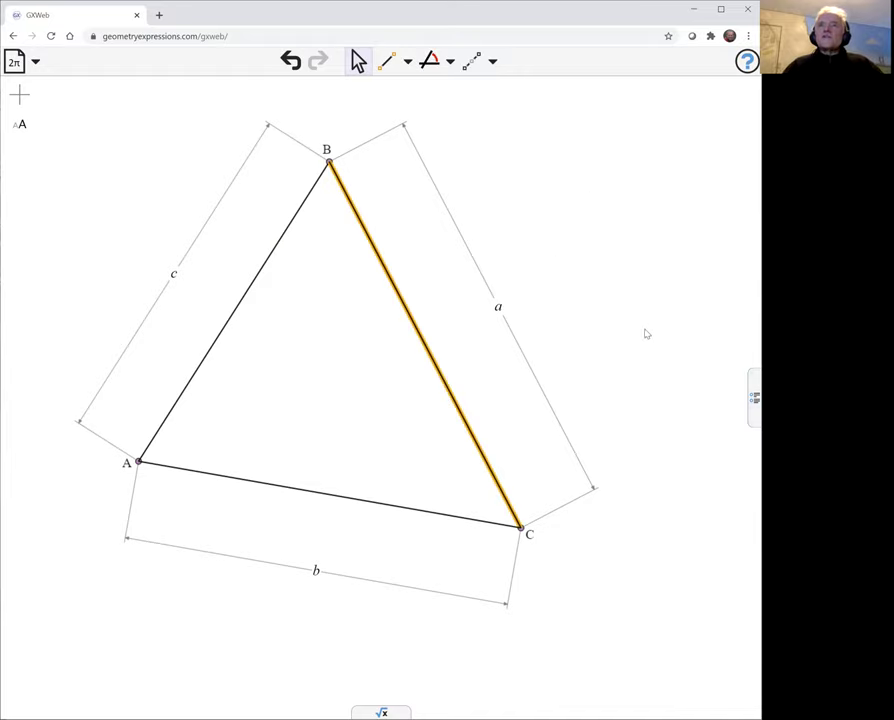
click(470, 64)
click(388, 61)
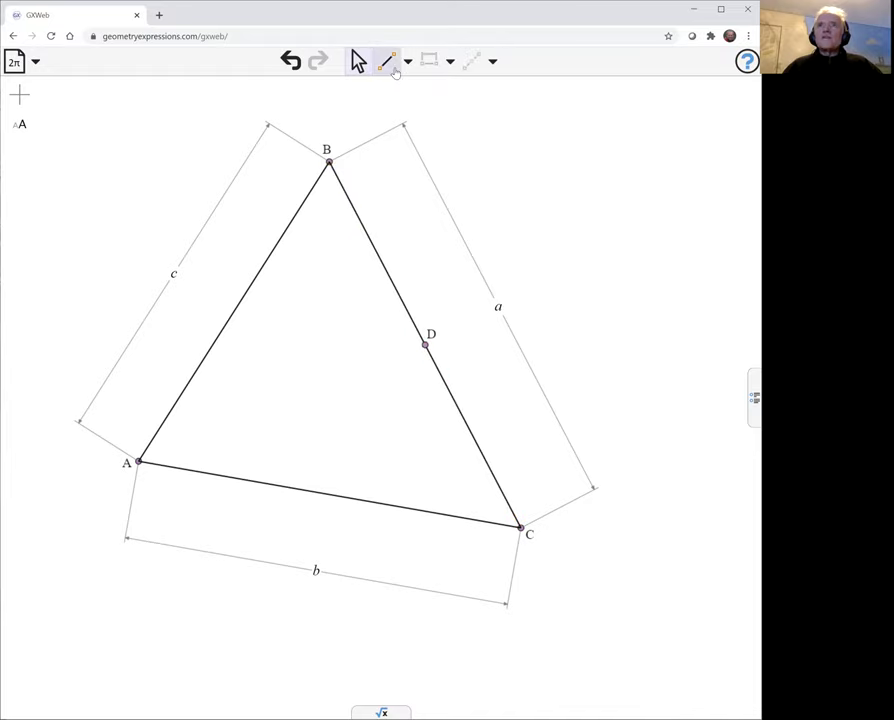
click(139, 461)
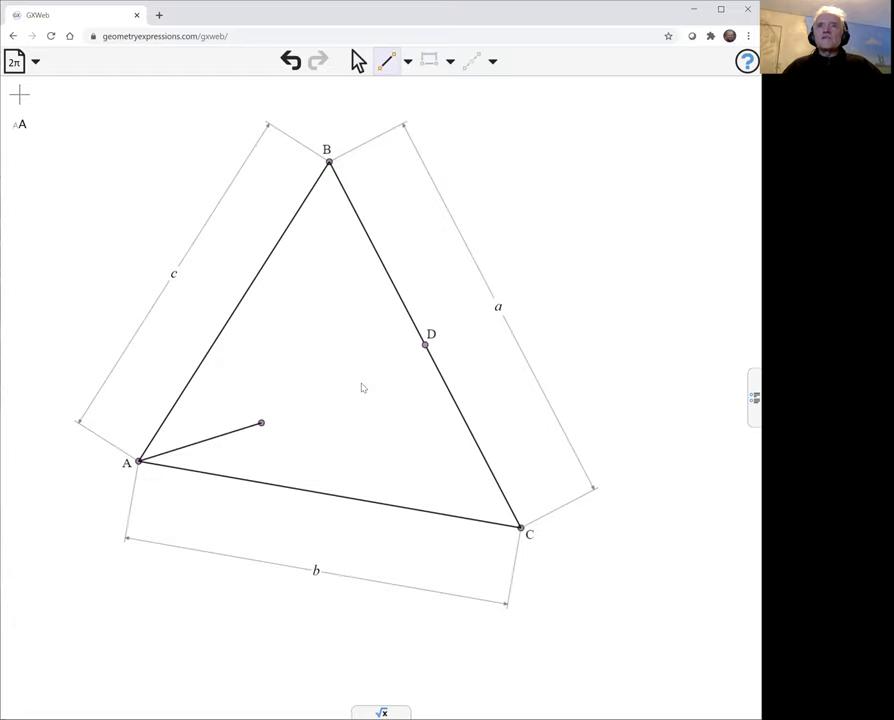
click(426, 346)
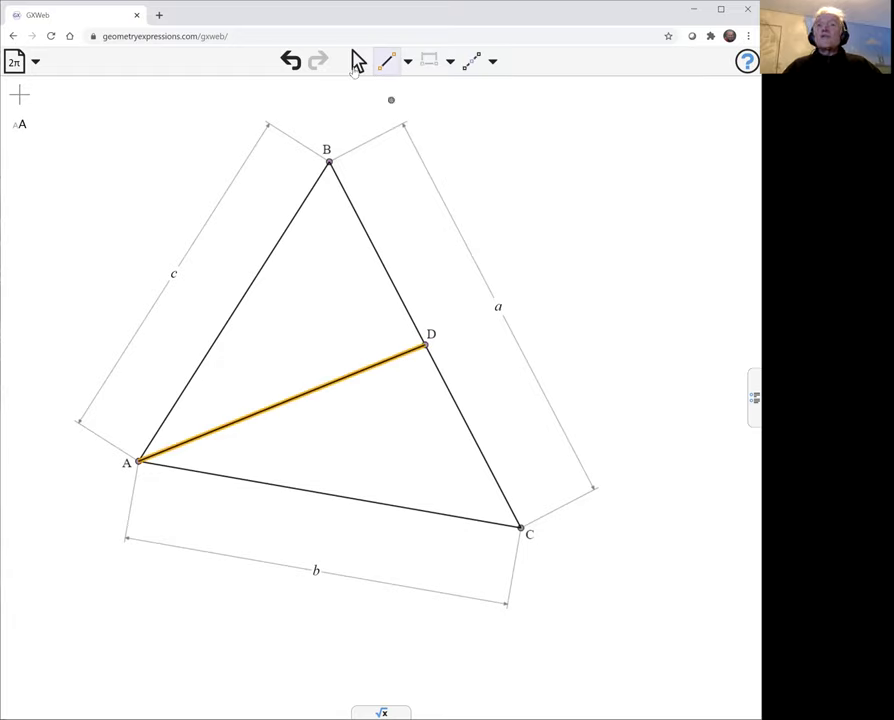
key(Escape)
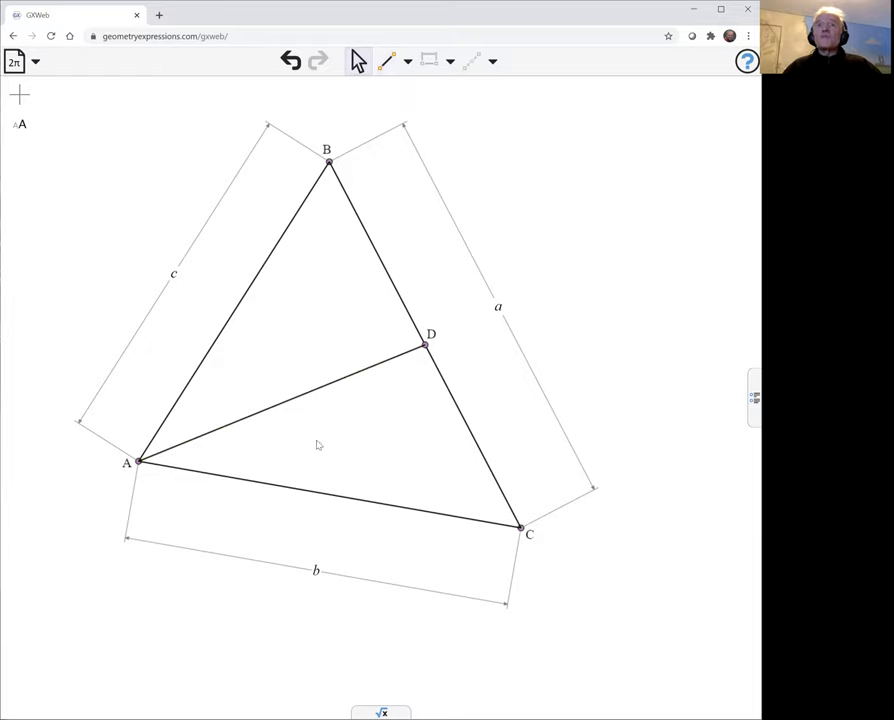
Step: Construct segment BE from vertex B onto side AC
click(322, 497)
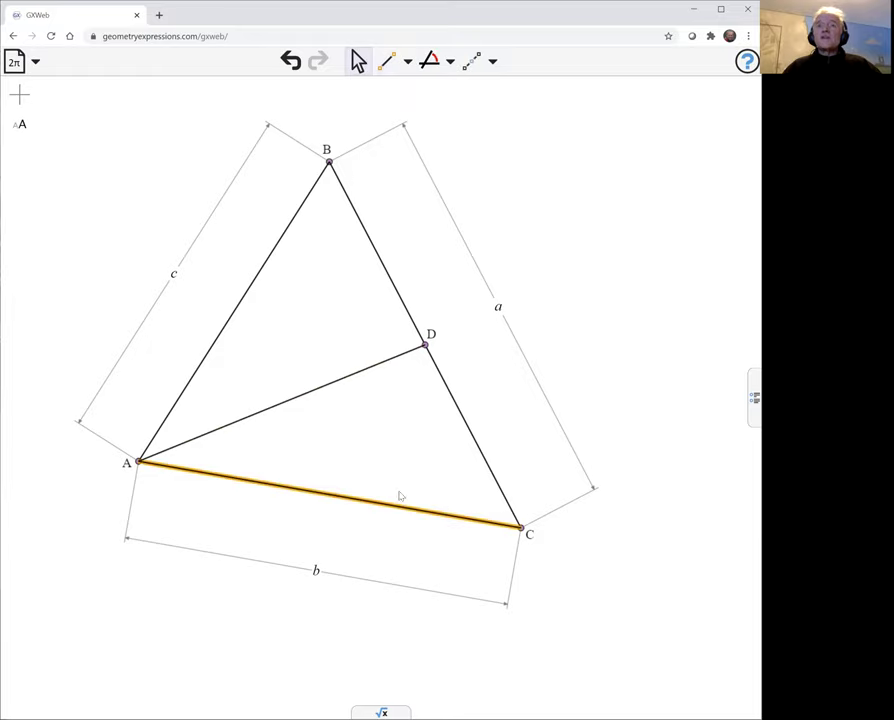
click(331, 163)
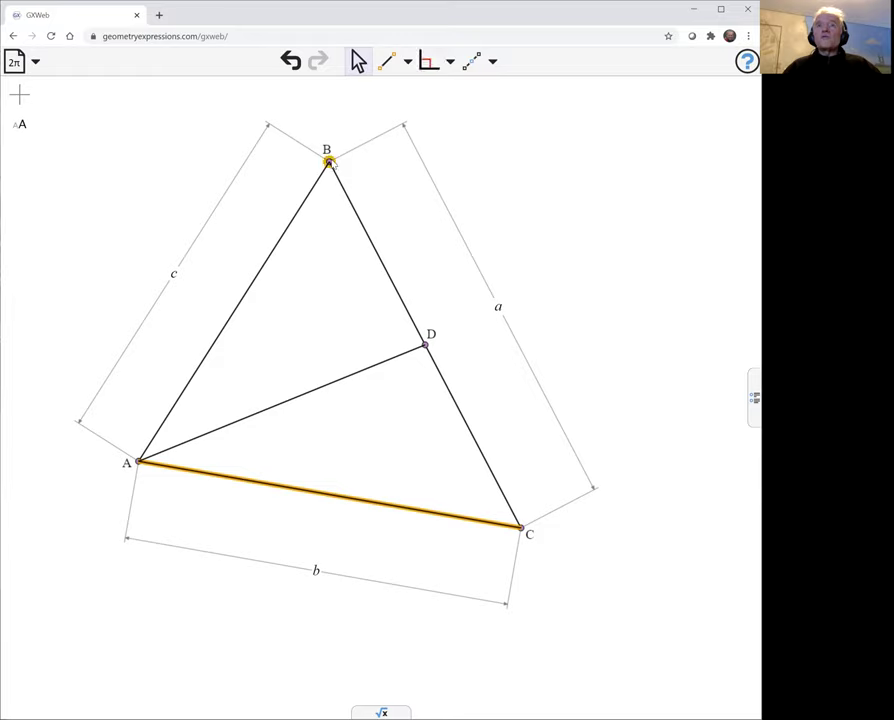
click(470, 62)
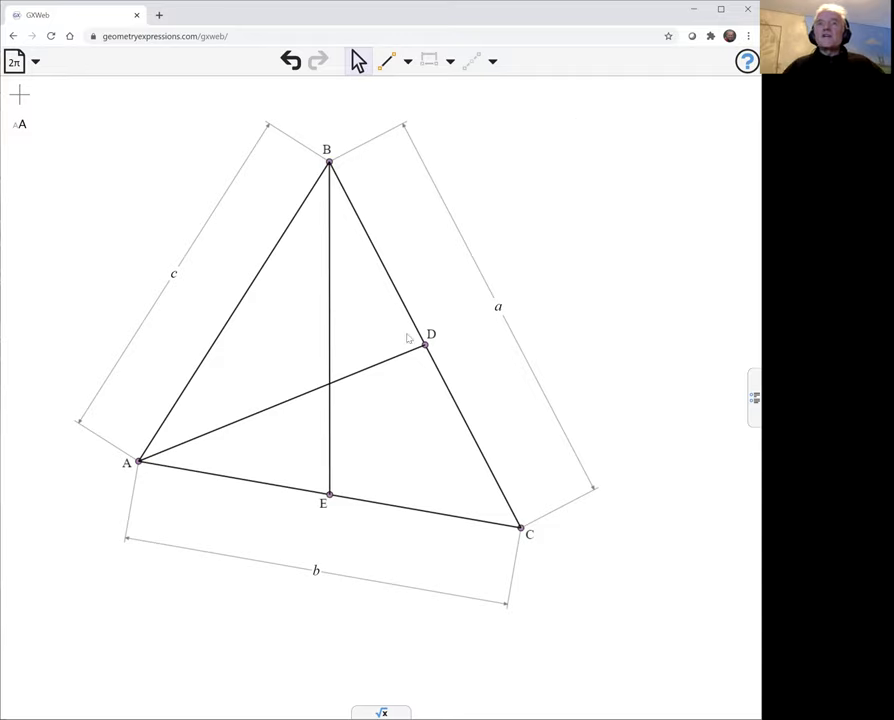
Step: Create intersection point F of segments BE and AD
click(330, 346)
click(371, 369)
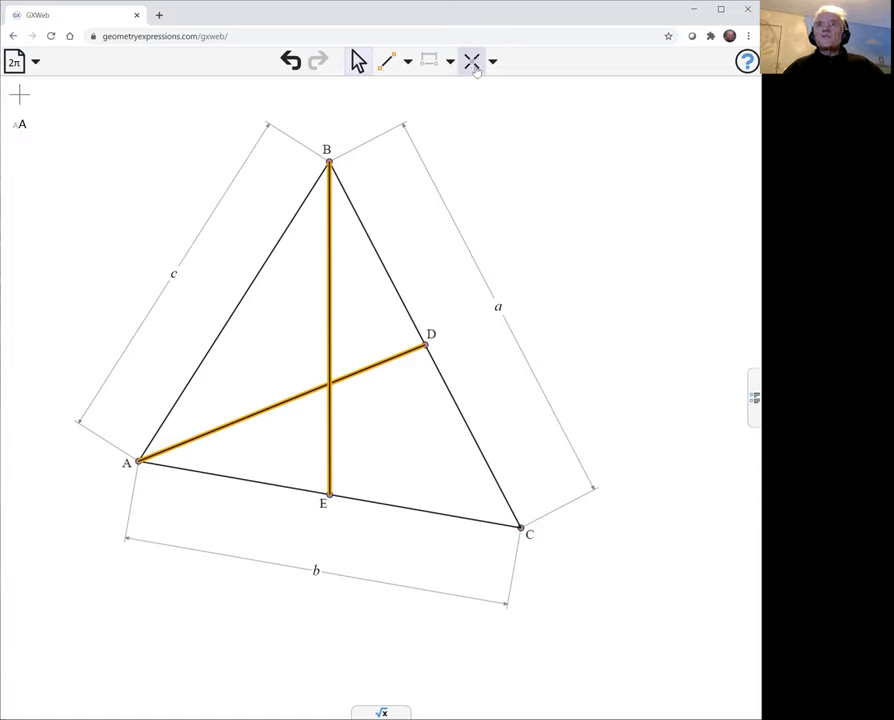
click(475, 64)
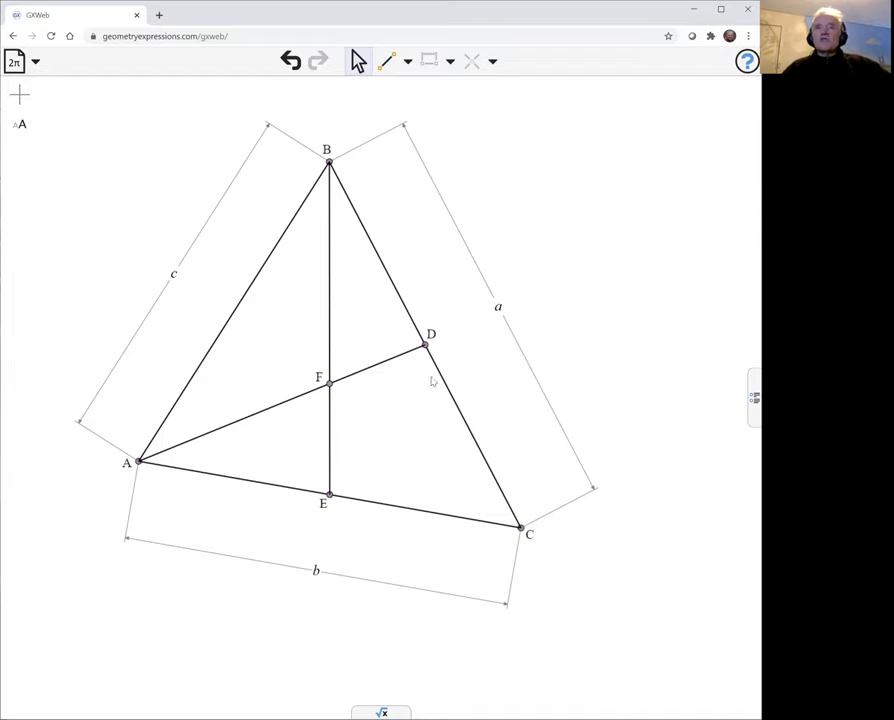
click(263, 270)
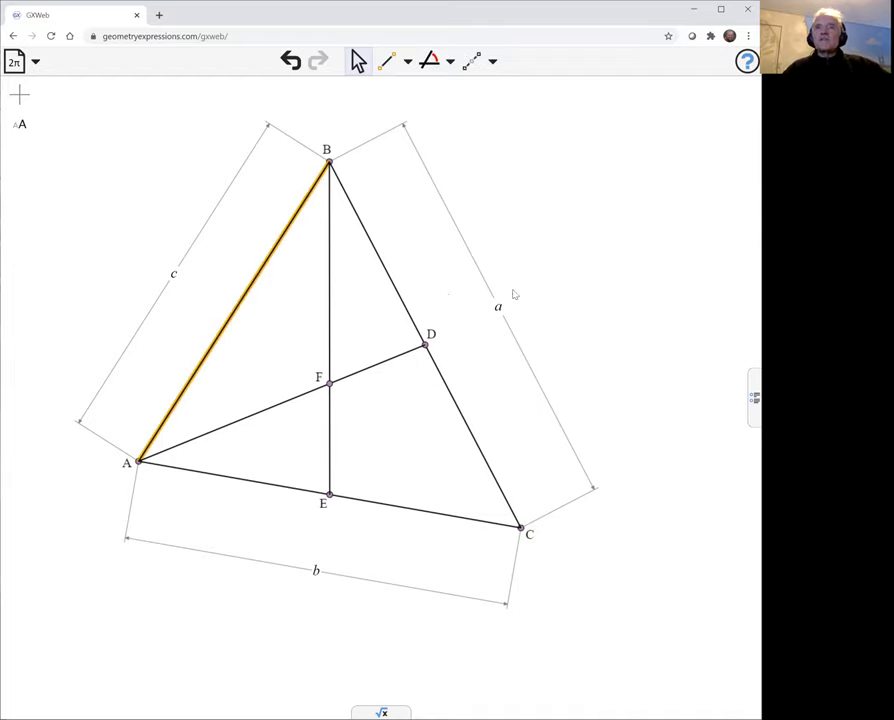
click(519, 527)
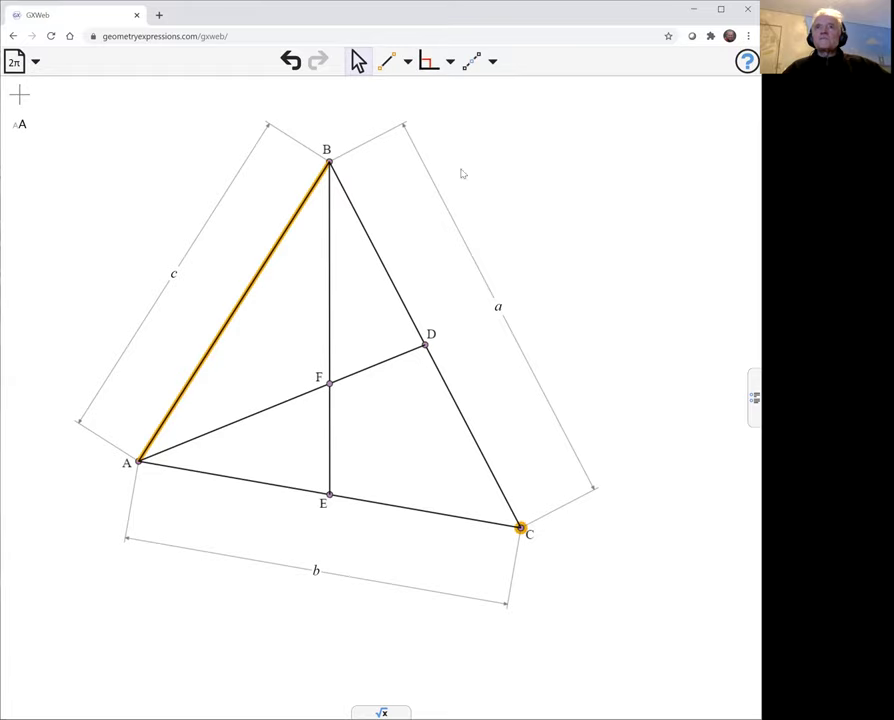
click(472, 61)
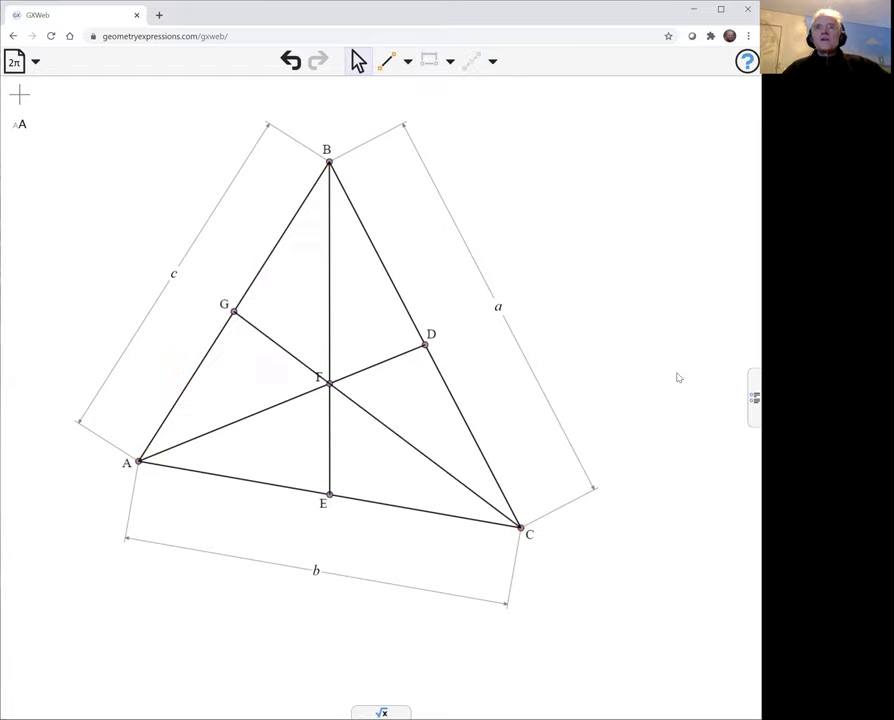
scroll(662, 350, down, 3)
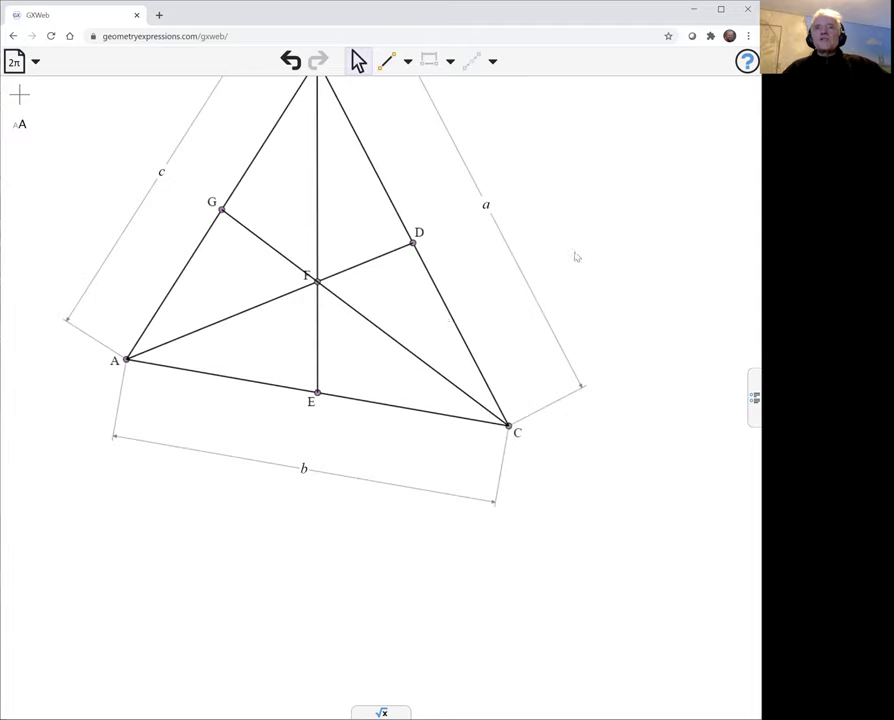
scroll(622, 223, up, 1)
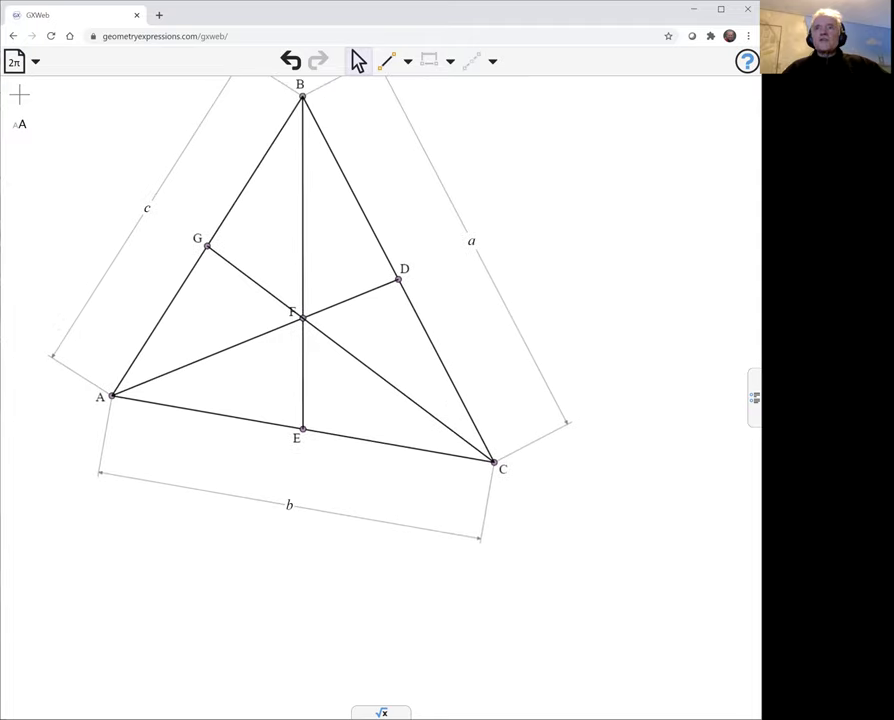
Step: Show the side-length values and lengthen sides a and b with their sliders
click(755, 397)
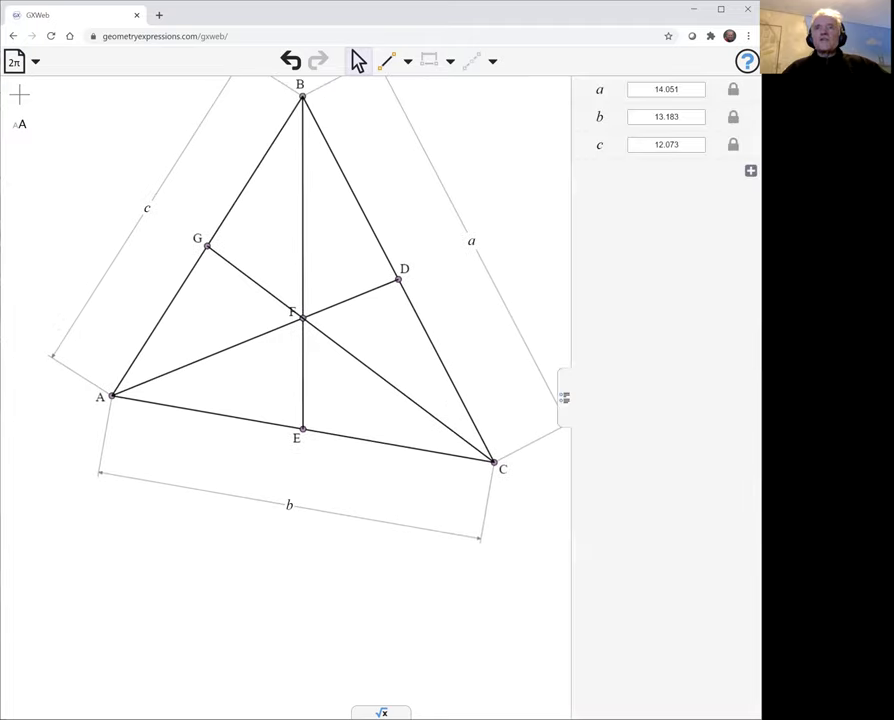
click(662, 89)
mouse_move(658, 109)
mouse_down()
mouse_move(672, 109)
mouse_move(664, 110)
mouse_up()
click(666, 131)
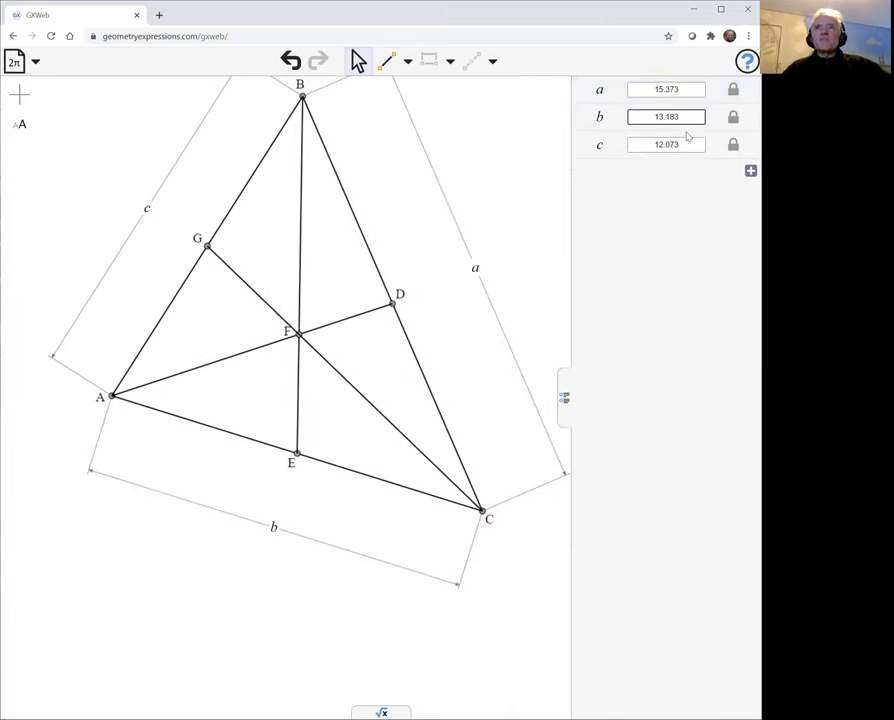
click(698, 116)
mouse_move(622, 124)
mouse_move(658, 136)
mouse_down()
mouse_move(667, 140)
mouse_move(661, 136)
mouse_up()
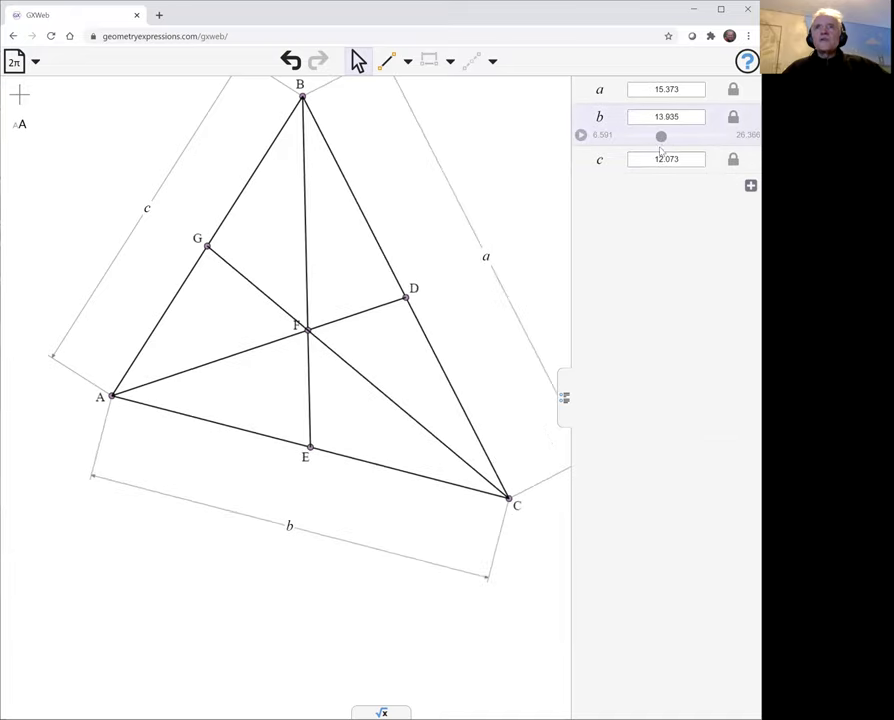
Step: Unlock lengths a, b and c, then drag vertex B to reshape the triangle
click(733, 89)
click(733, 117)
click(733, 160)
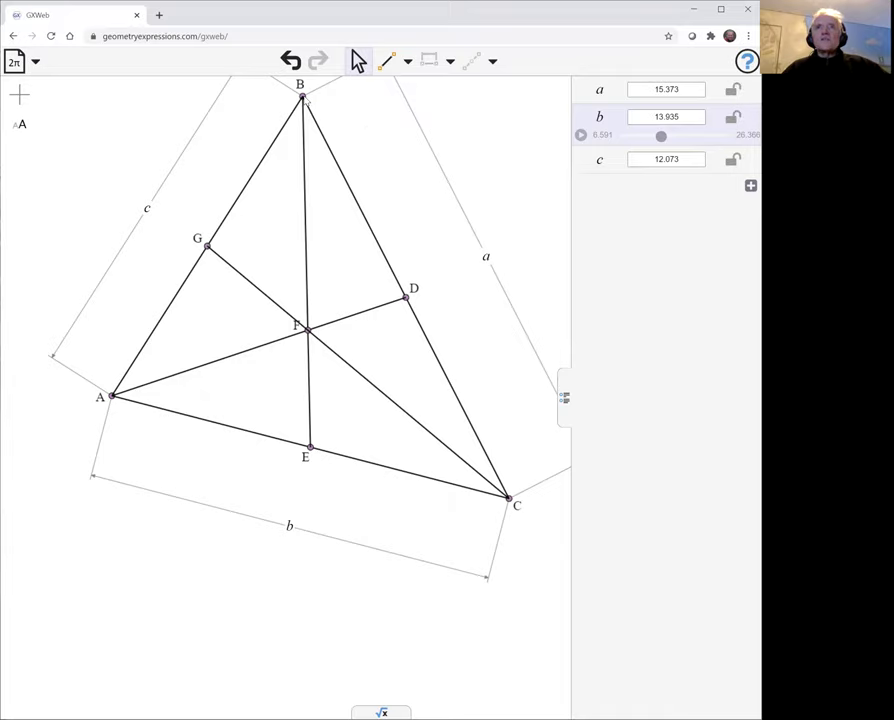
drag(306, 102, 339, 130)
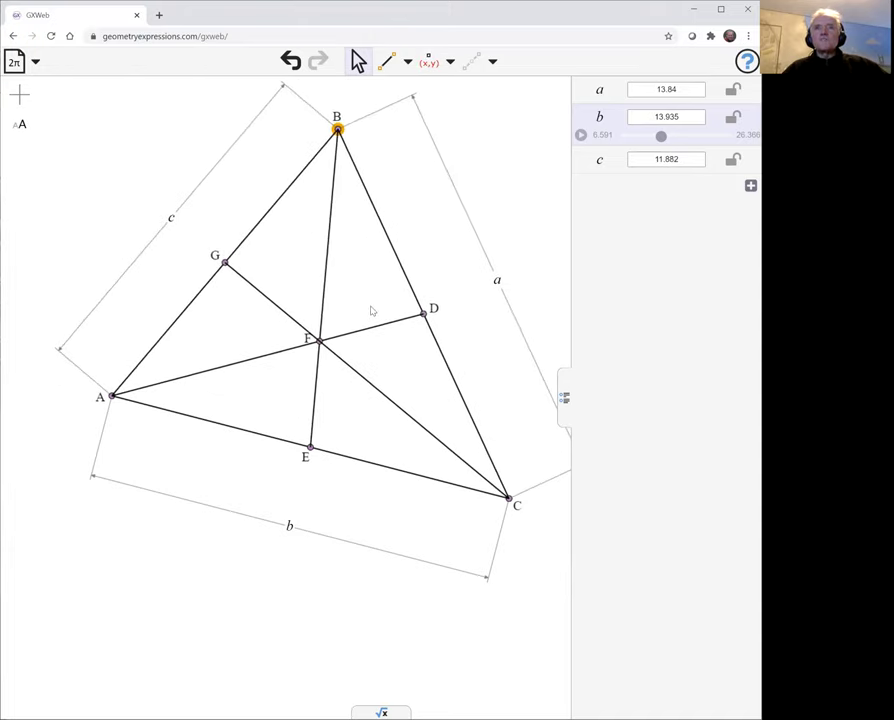
scroll(436, 590, down, 3)
Step: Evaluate distance(F,CG) in the symbolic panel, which returns 0
click(381, 712)
click(25, 482)
text(distan)
key(Return)
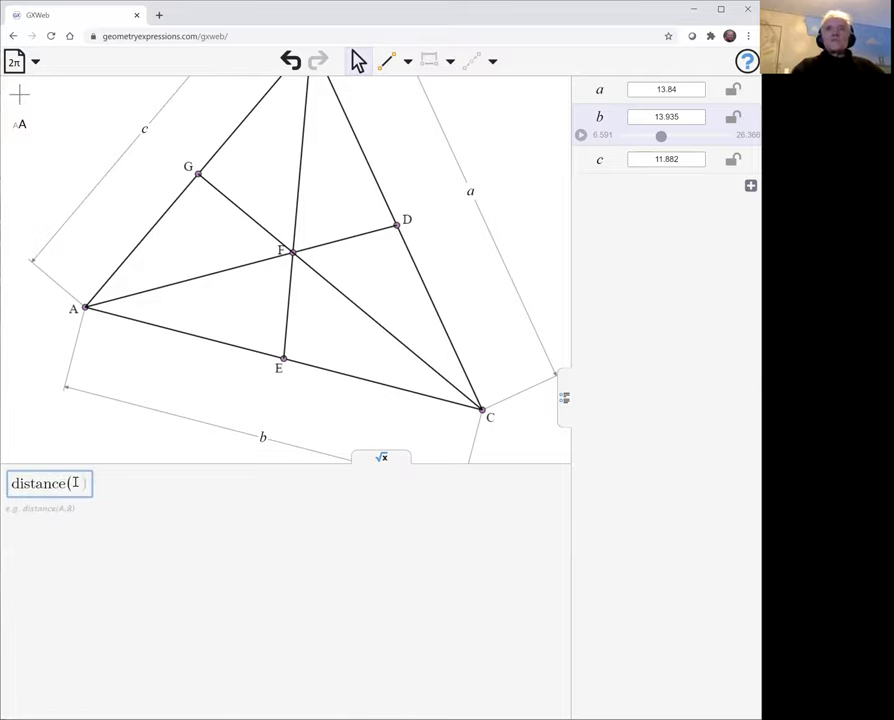
text(F)
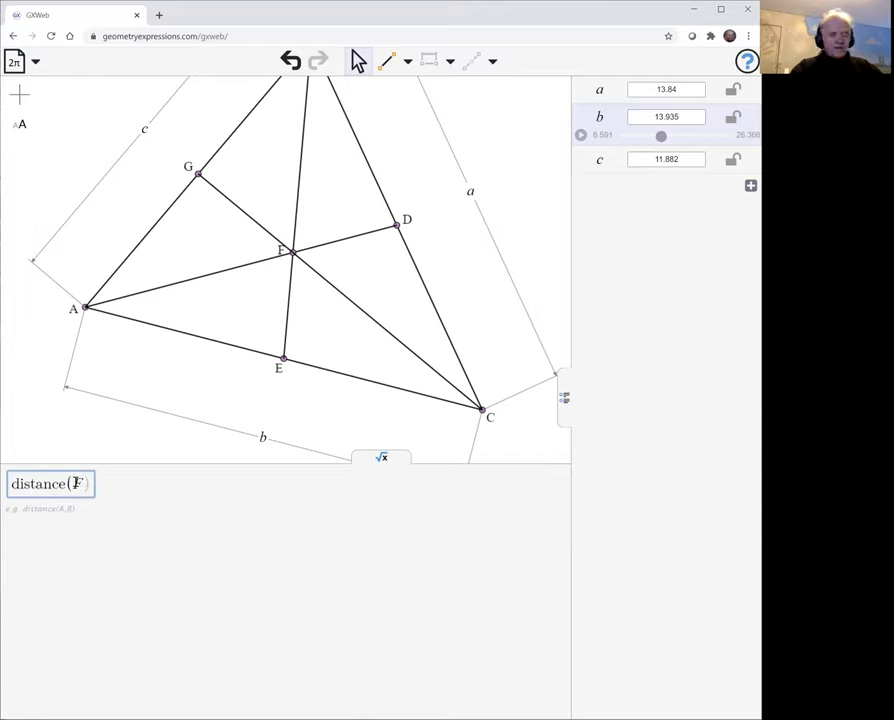
text(,)
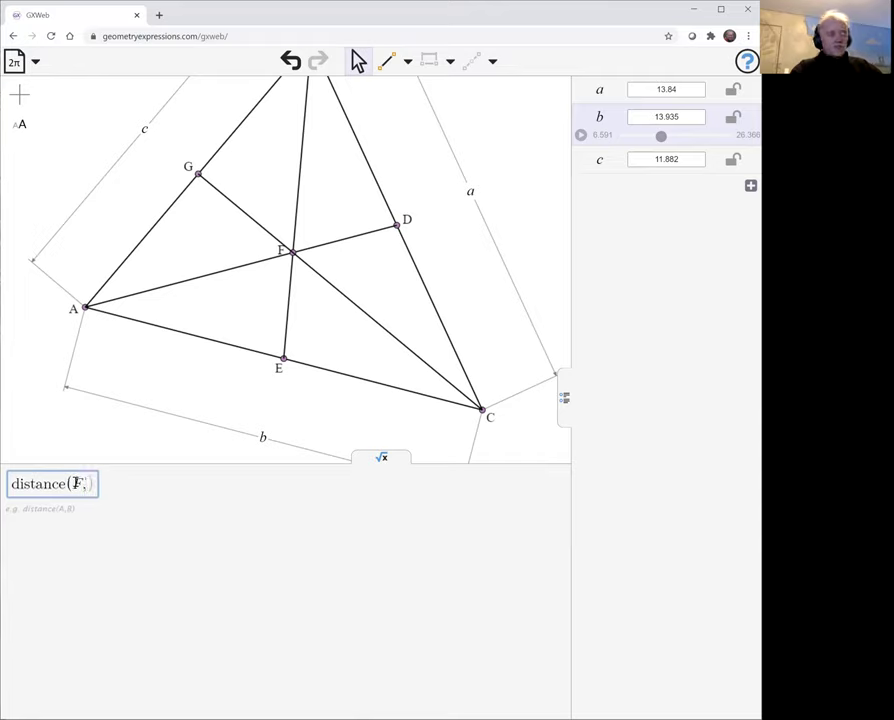
text(CG)
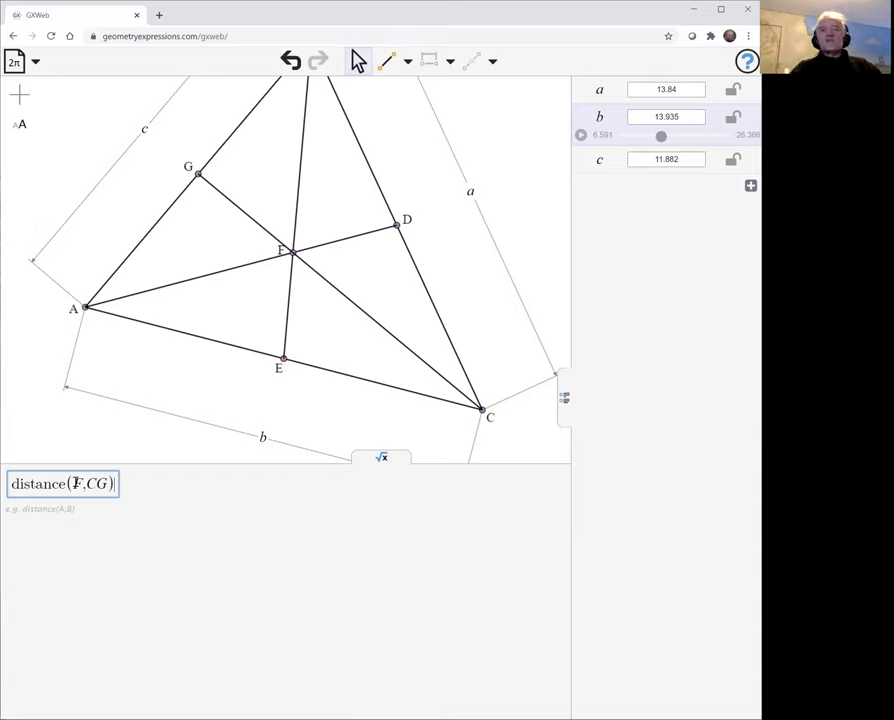
key(Return)
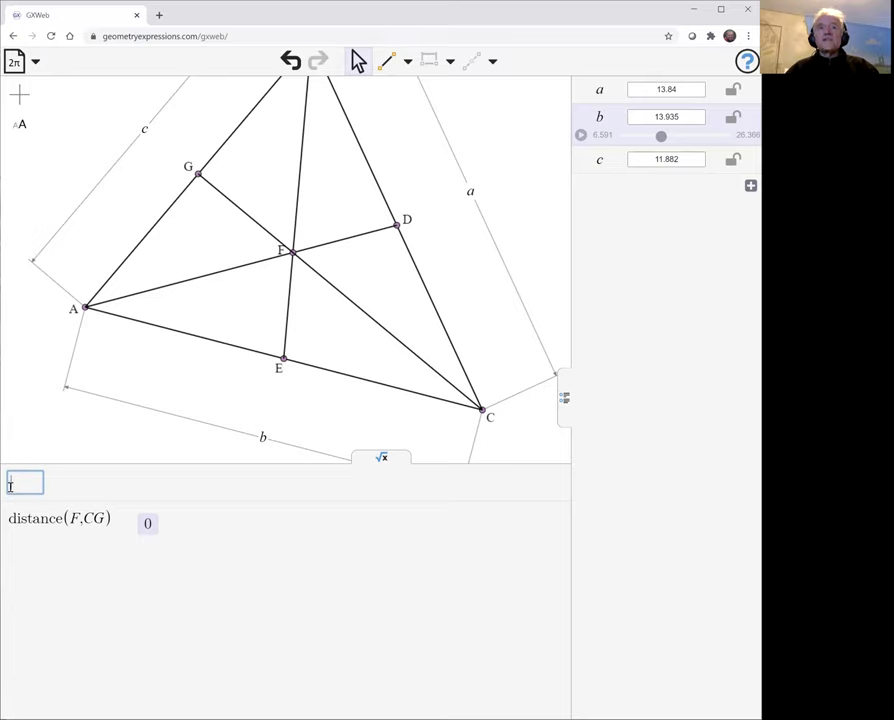
Step: Evaluate distance(A,D) and distance(A,F) as symbolic formulas in a, b and c
text(distance(A,D))
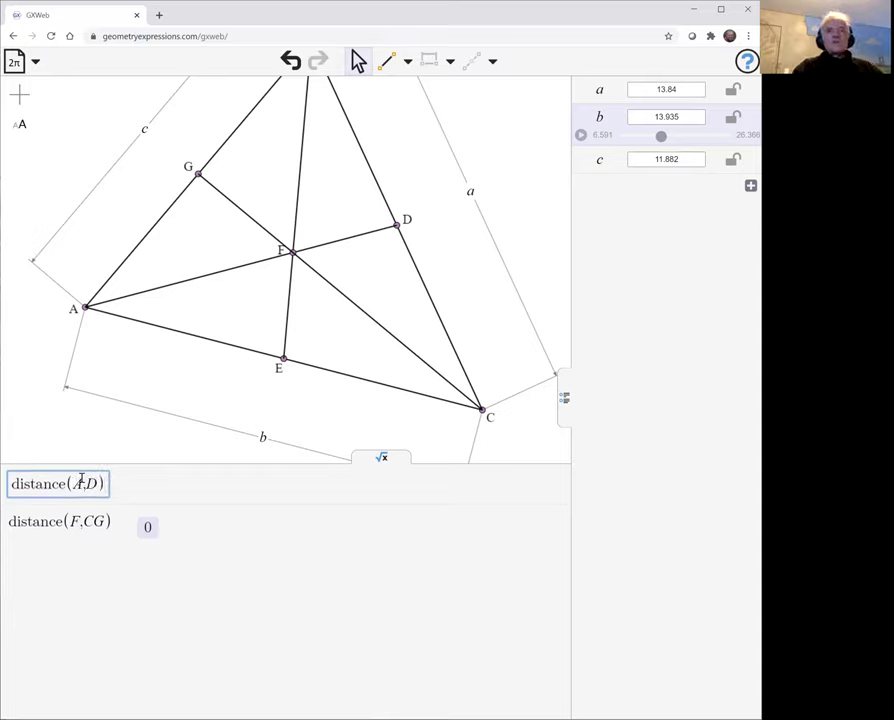
key(Return)
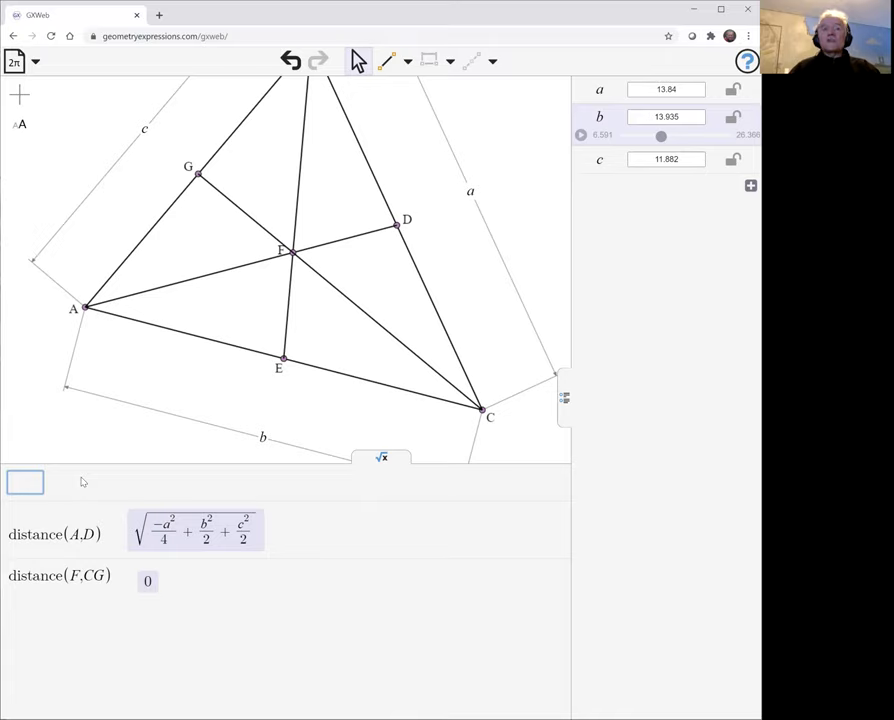
text(distance()
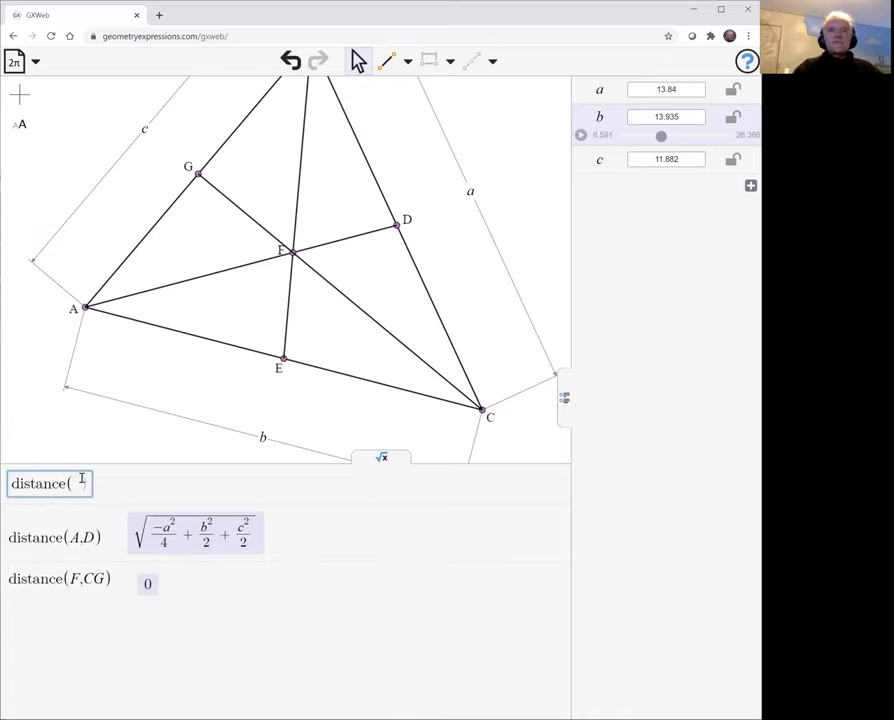
text(A,F)
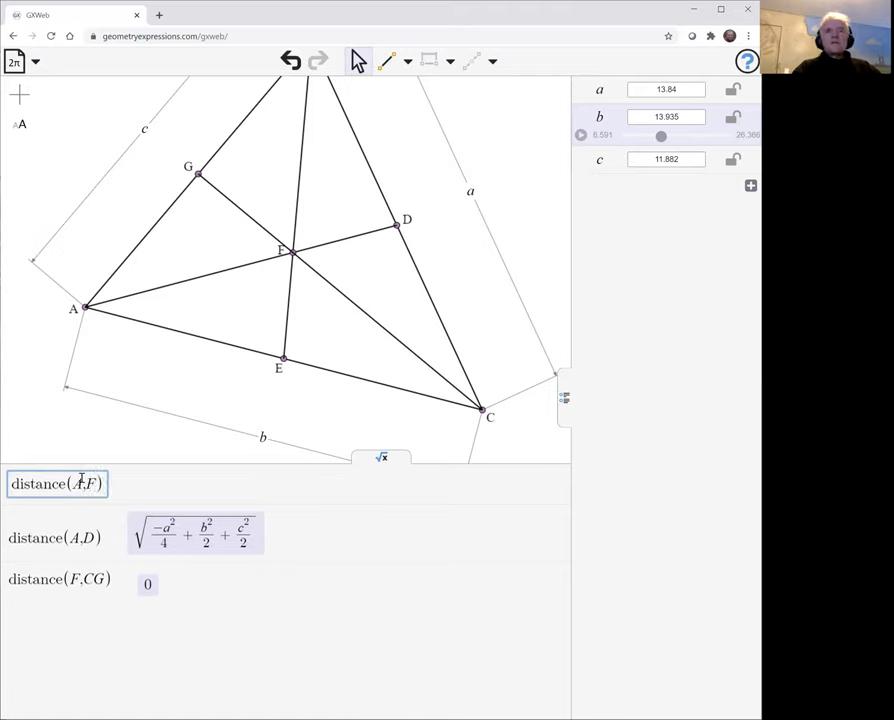
key(Return)
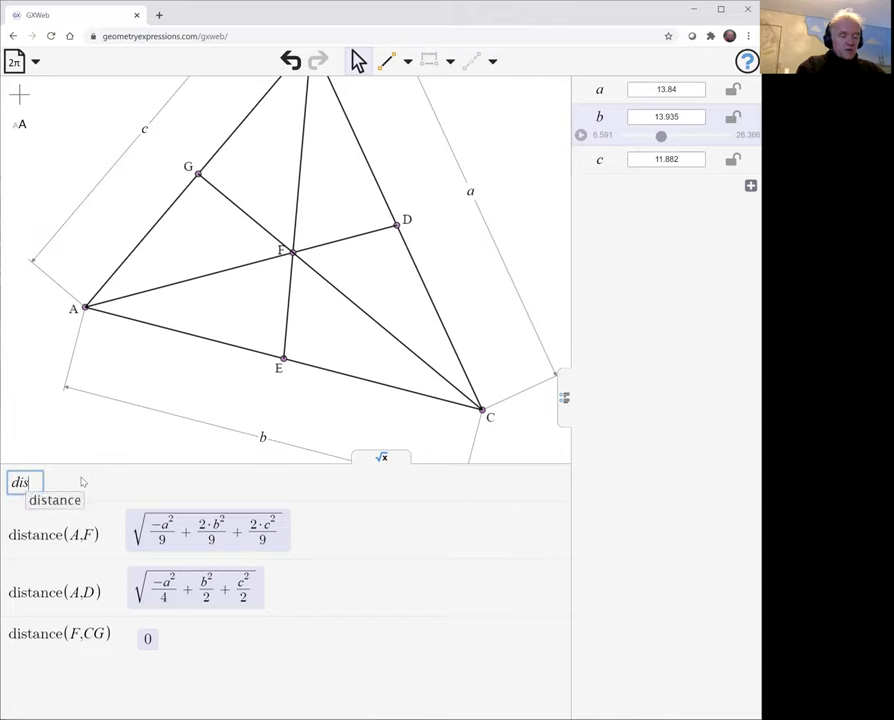
Step: Evaluate distance(A,F)/distance(A,D) in the symbolic panel, giving 2/3
text(tance()
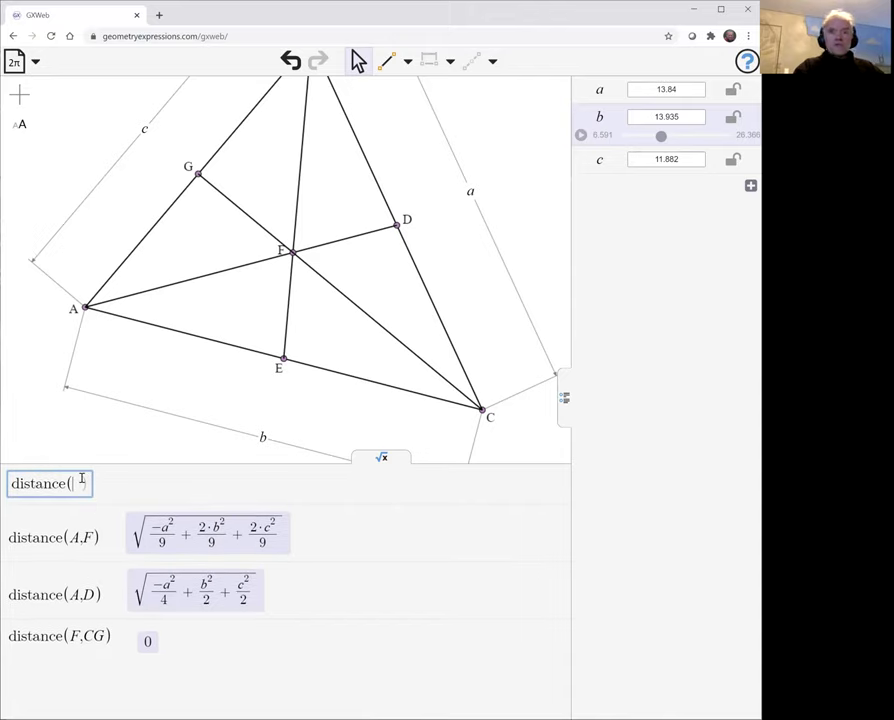
text(A,F))
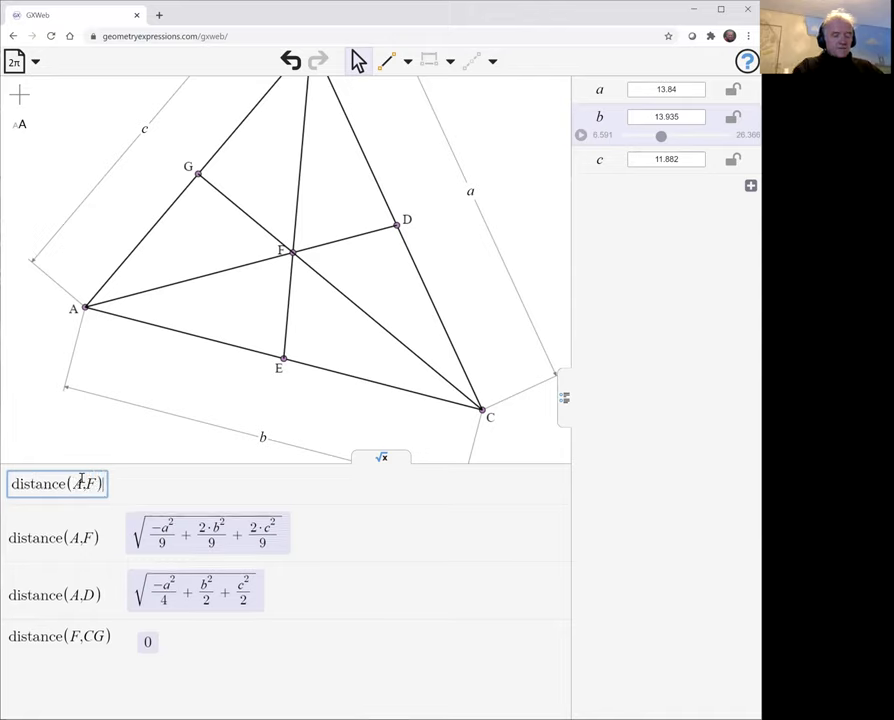
text(/distance()
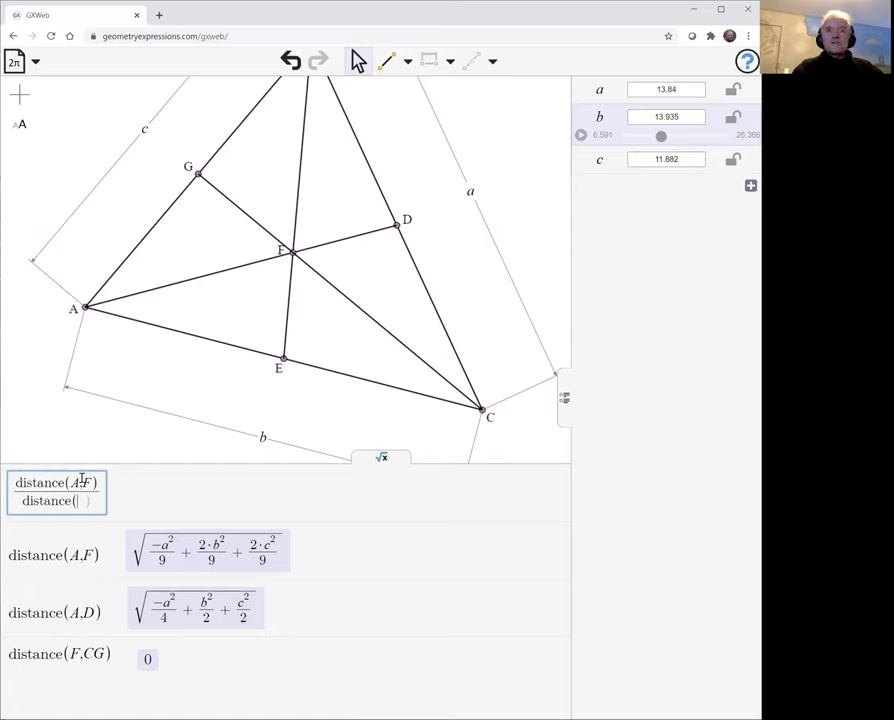
text(A,D))
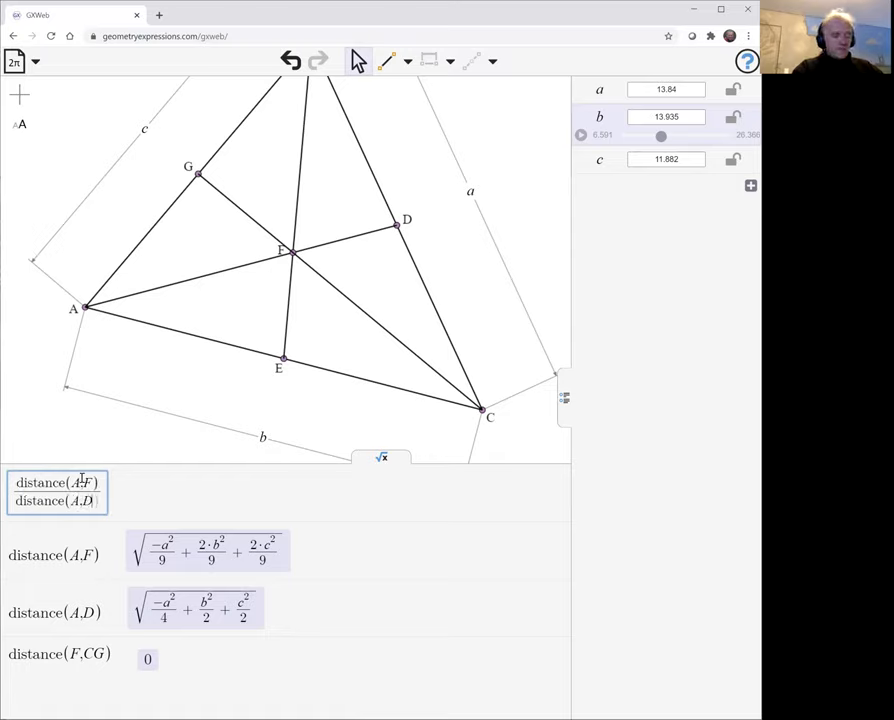
key(Return)
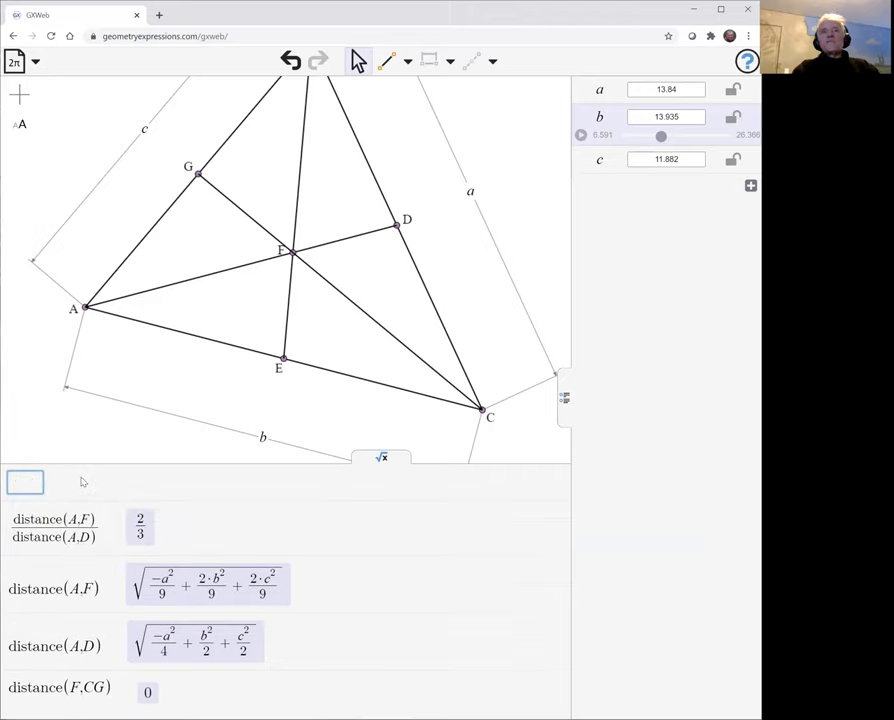